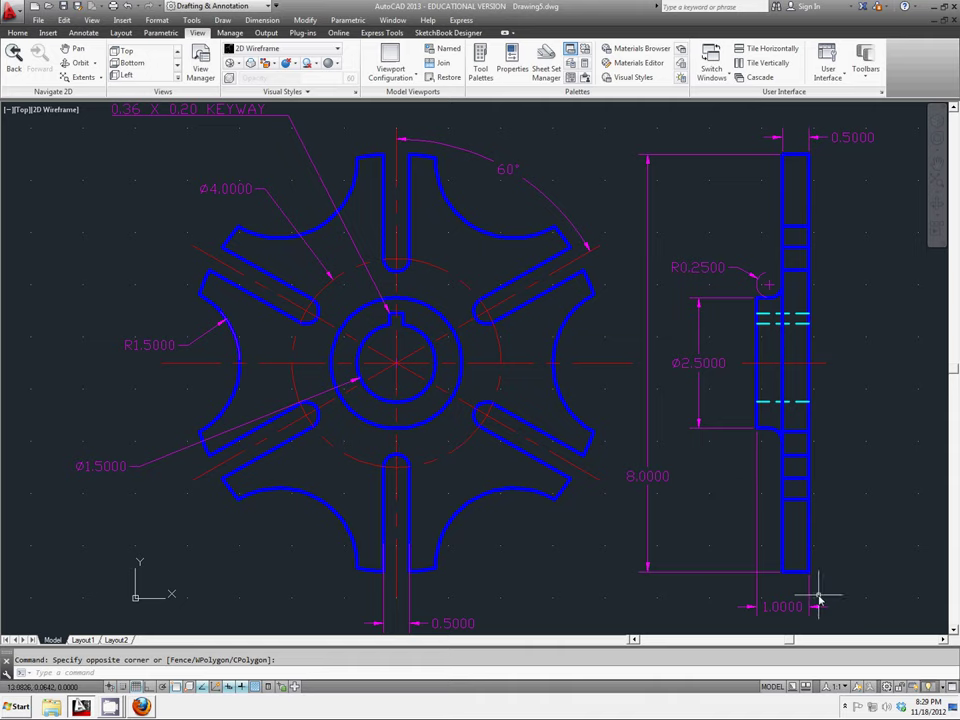
Switch to Layout1 and start a Single viewport from View > Viewports > New Viewports
left_click(800, 689)
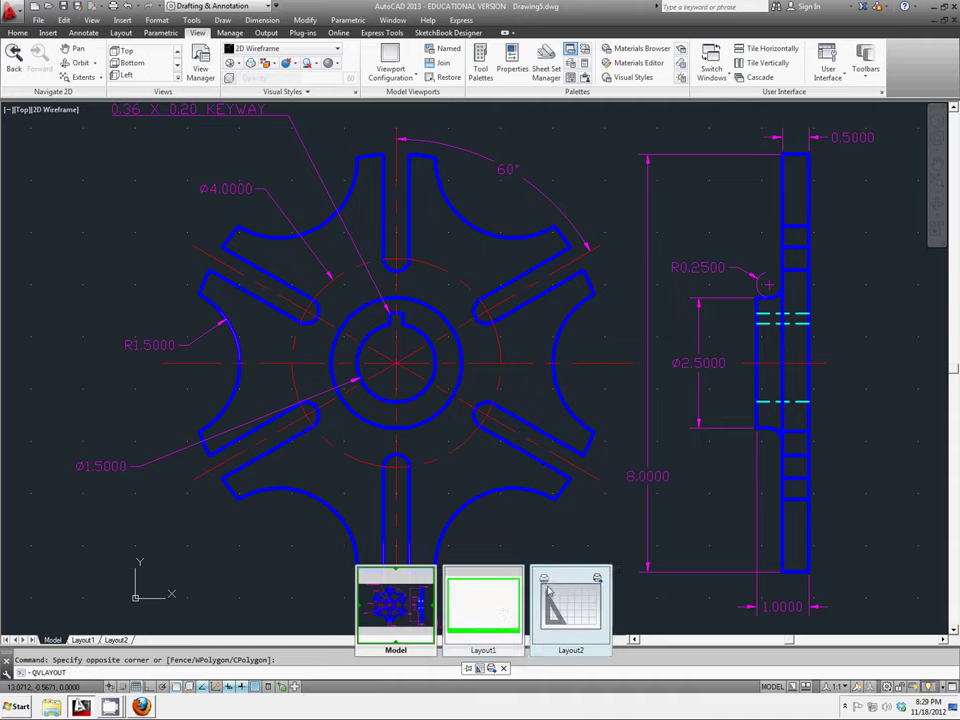
left_click(483, 605)
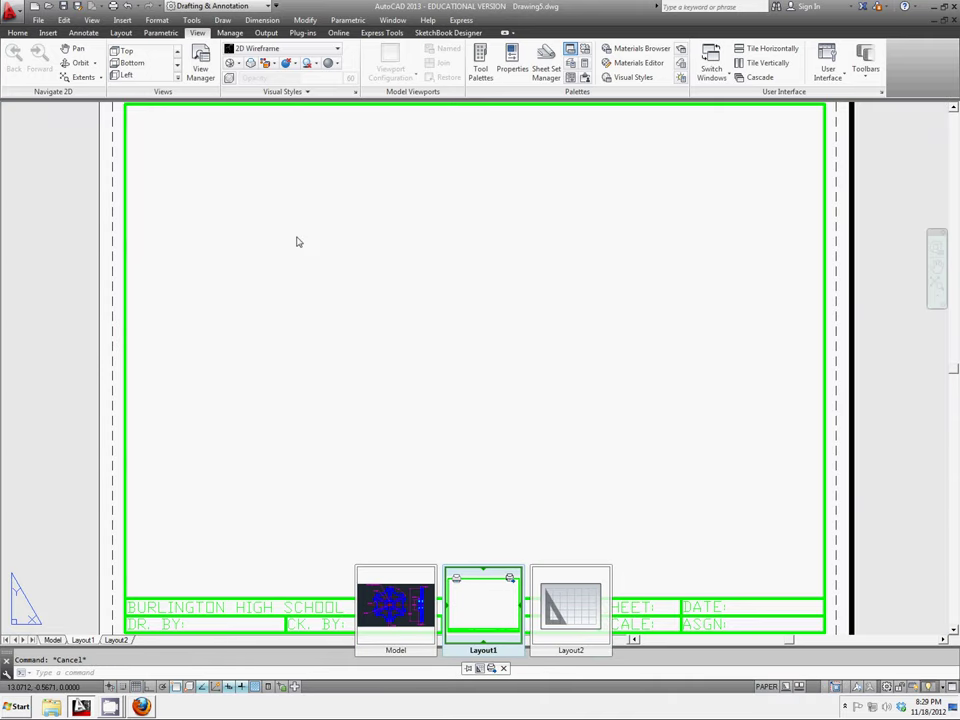
left_click(92, 22)
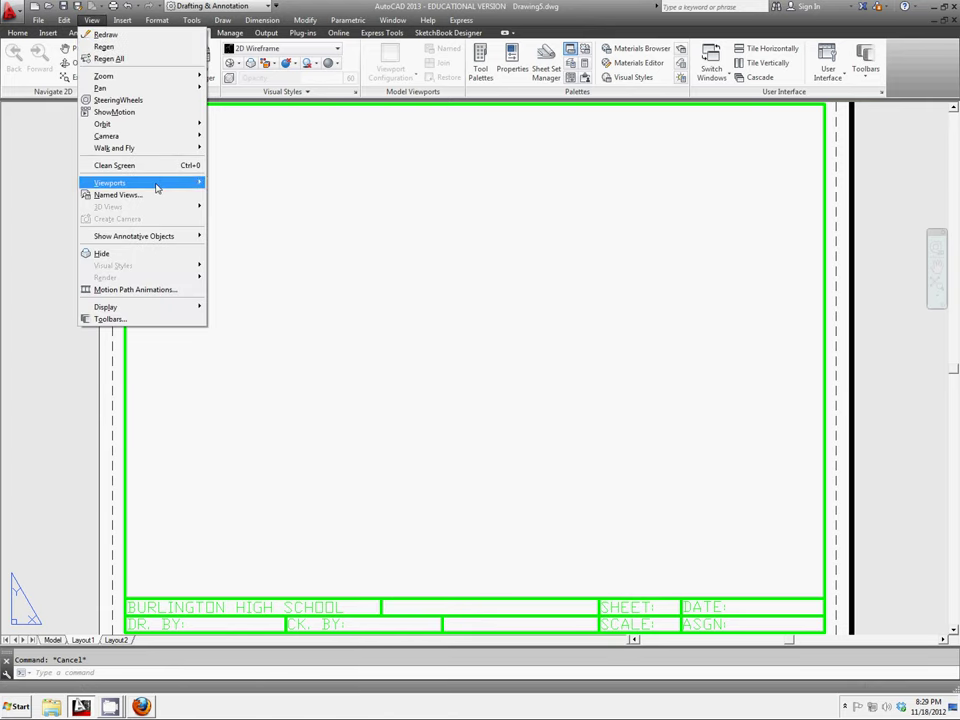
mouse_move(156, 186)
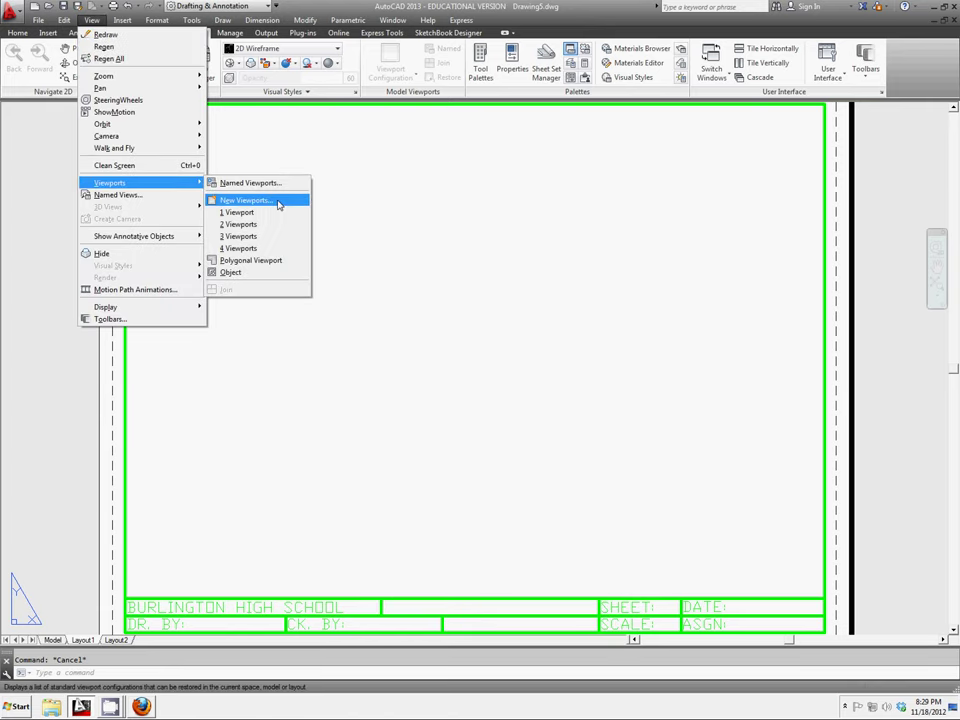
left_click(245, 200)
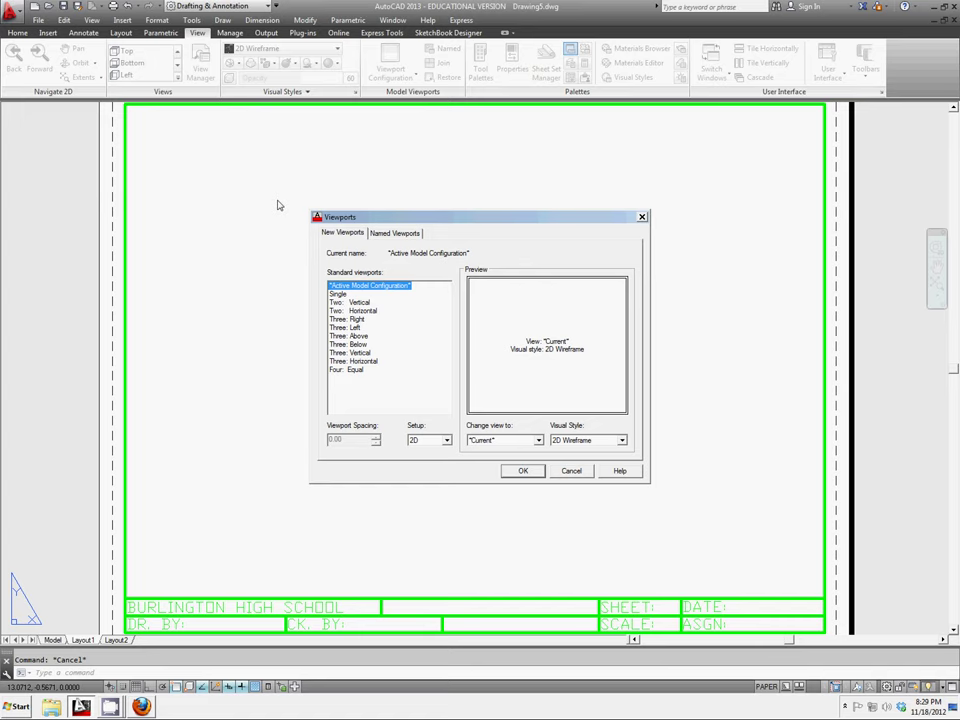
left_click(338, 294)
left_click(522, 471)
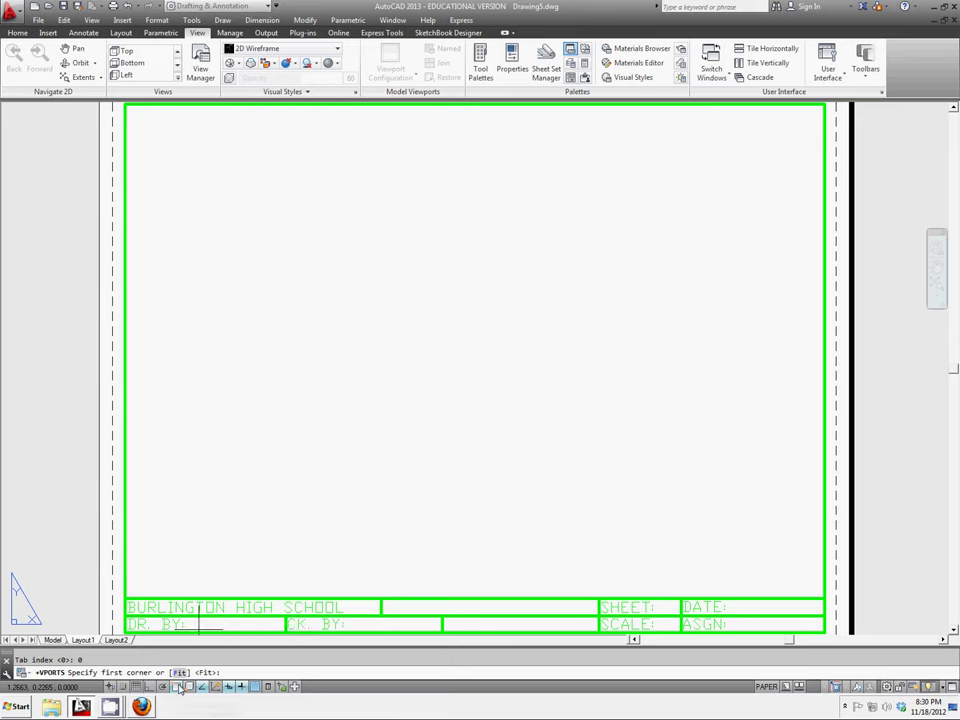
With Osnap off, draw the viewport from the title block's top-left to just above the title strip
left_click(178, 686)
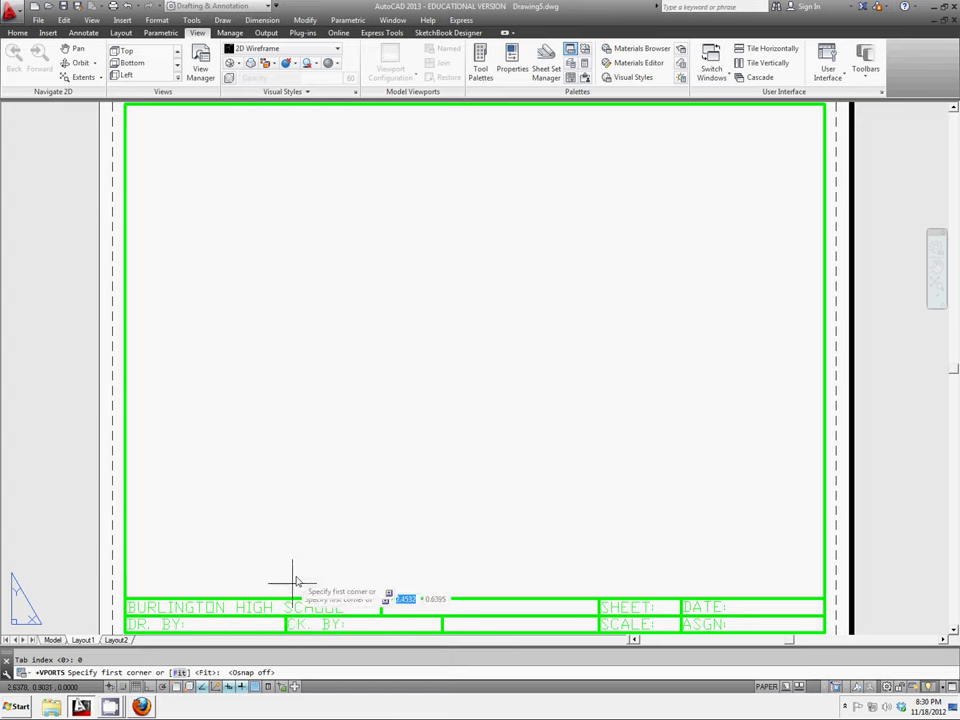
left_click(133, 117)
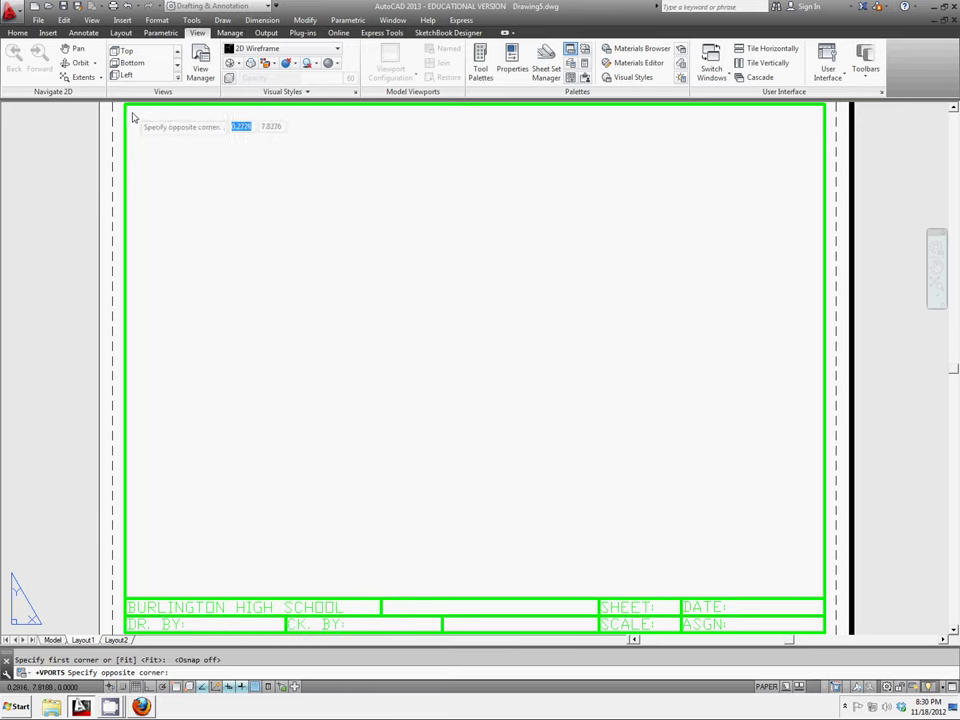
left_click(820, 600)
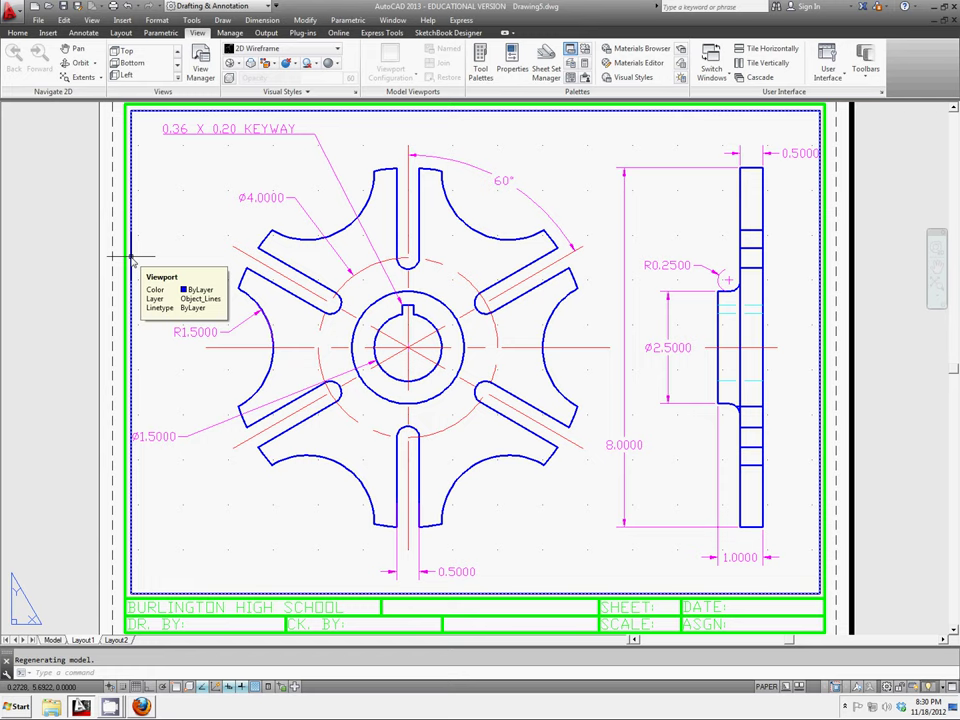
Set the selected viewport's standard scale to 6" = 1'-0" in the Properties palette
left_click(130, 258)
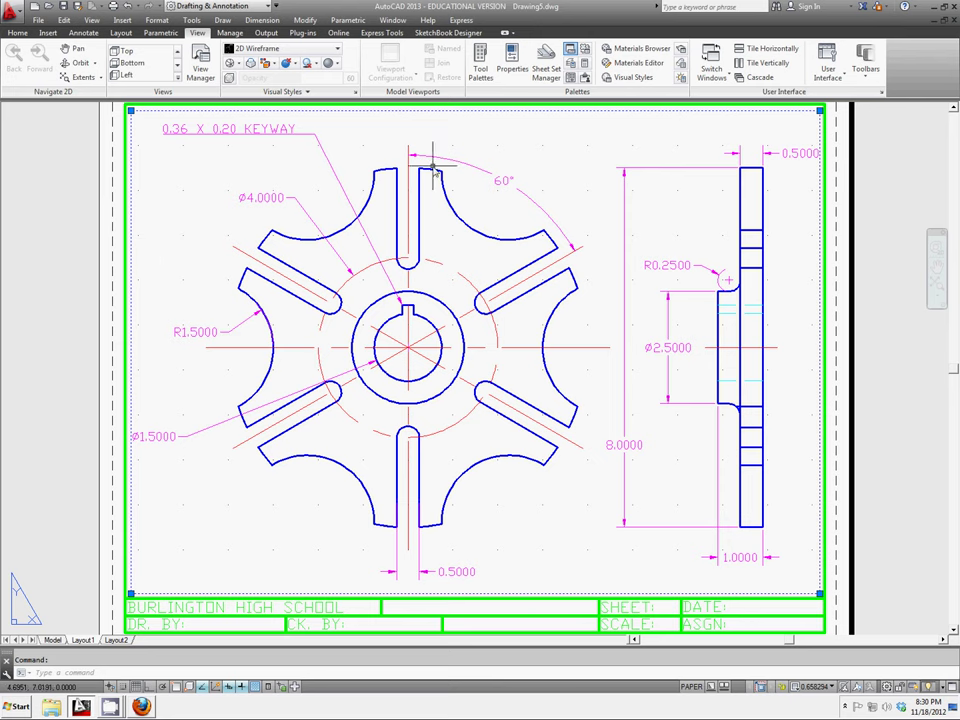
left_click(511, 62)
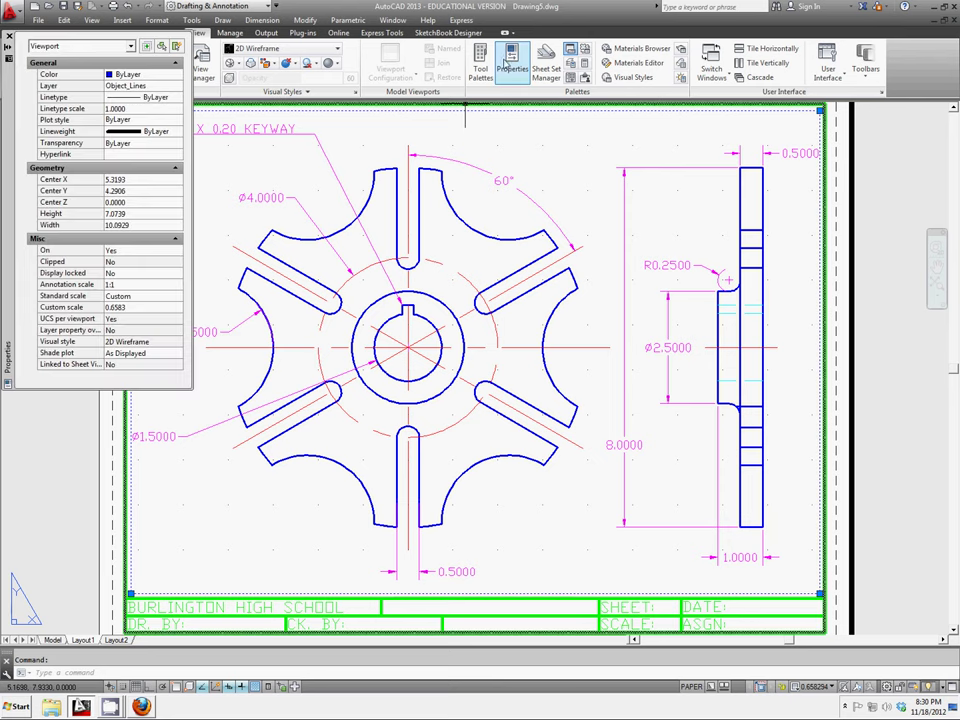
left_click(138, 299)
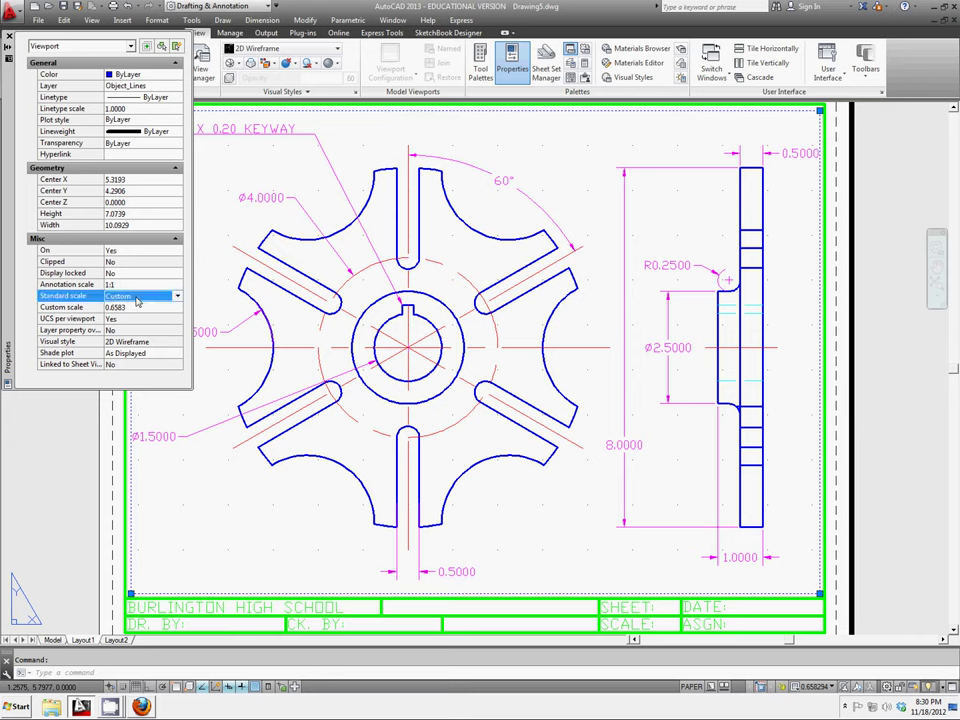
left_click(178, 299)
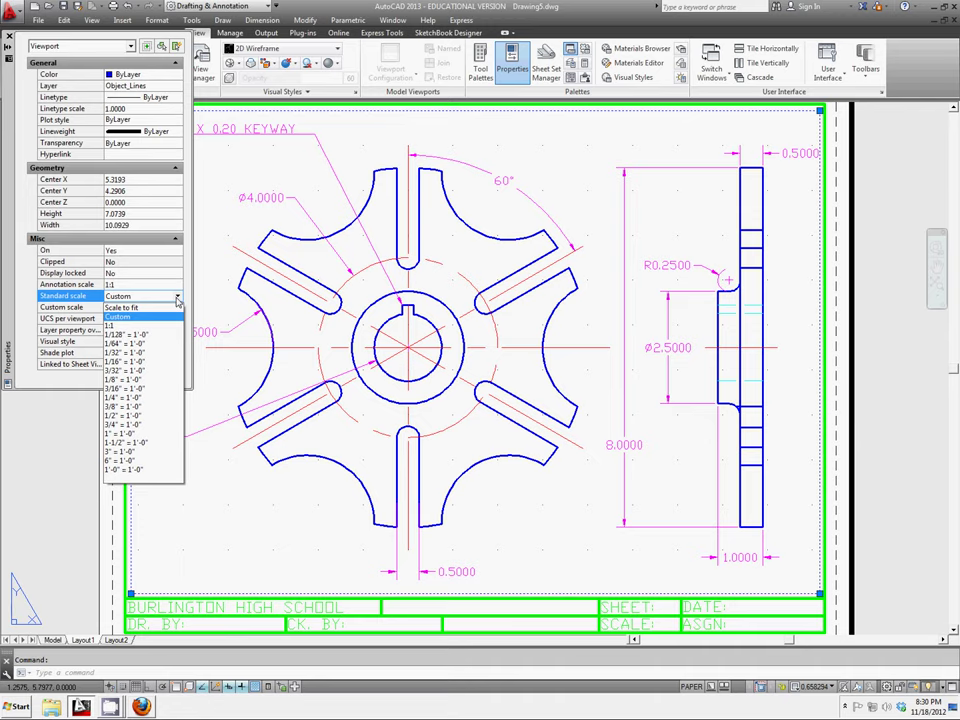
left_click(149, 462)
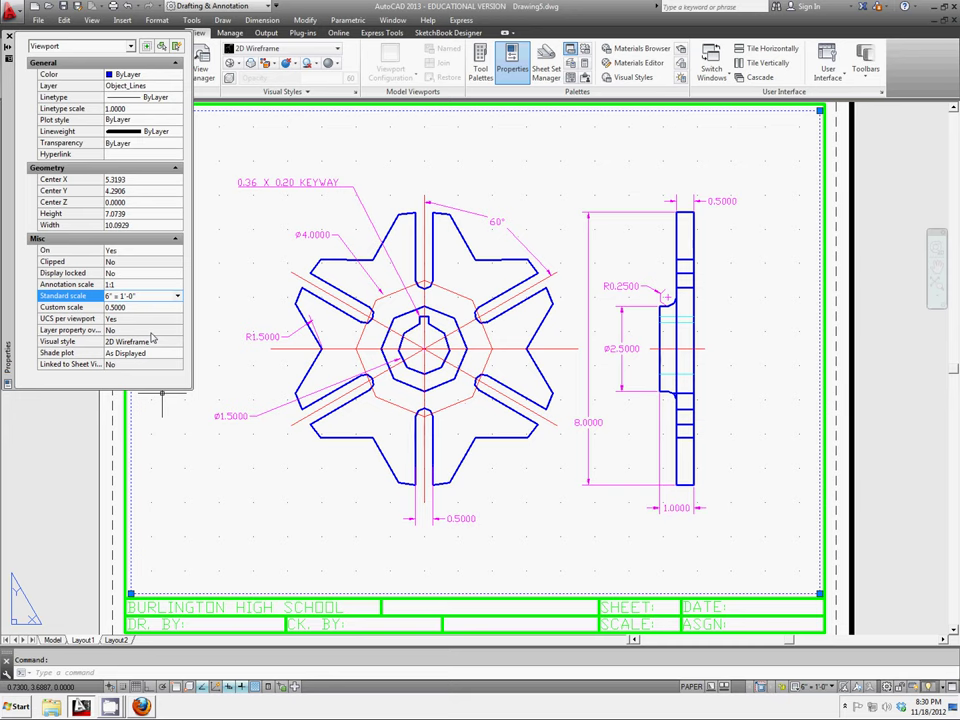
left_click(9, 36)
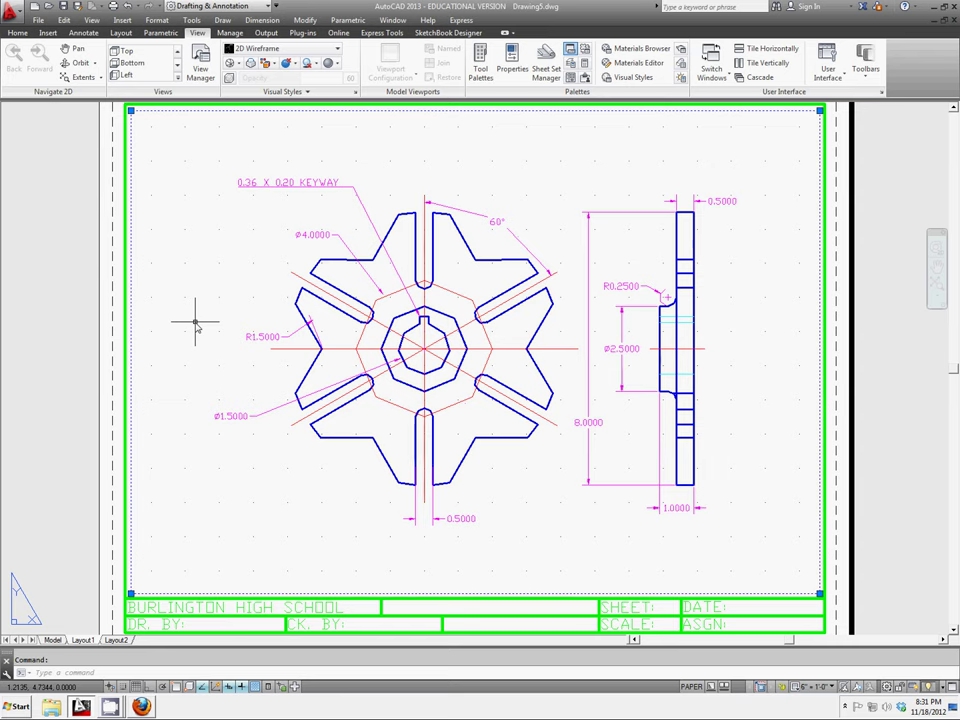
Turn off the Viewport layer in the Home tab's layer list to hide the border
left_click(18, 32)
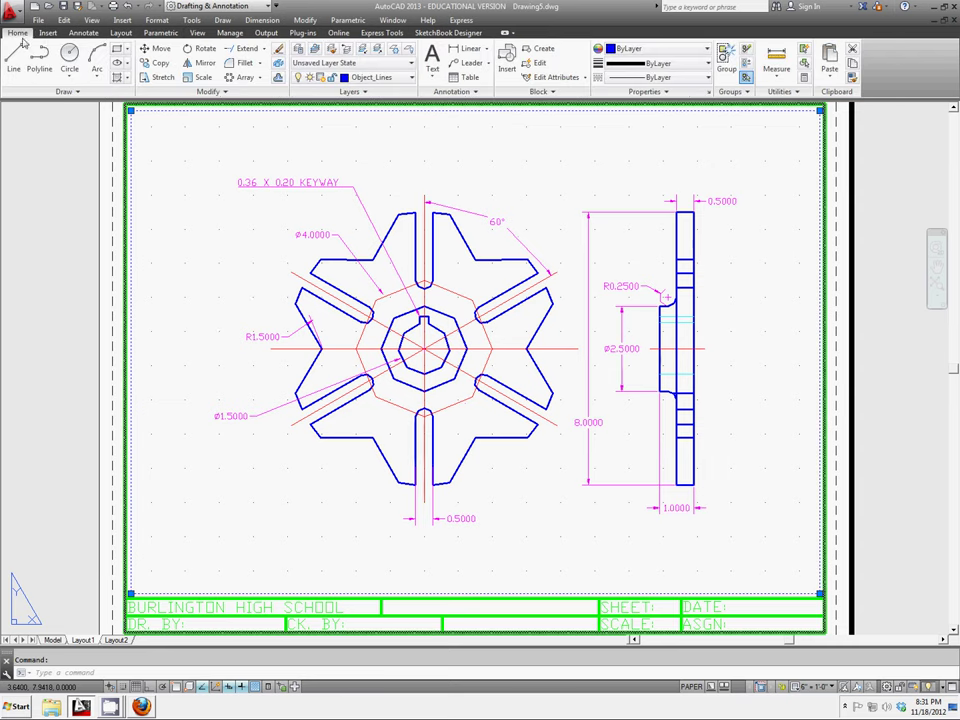
left_click(412, 78)
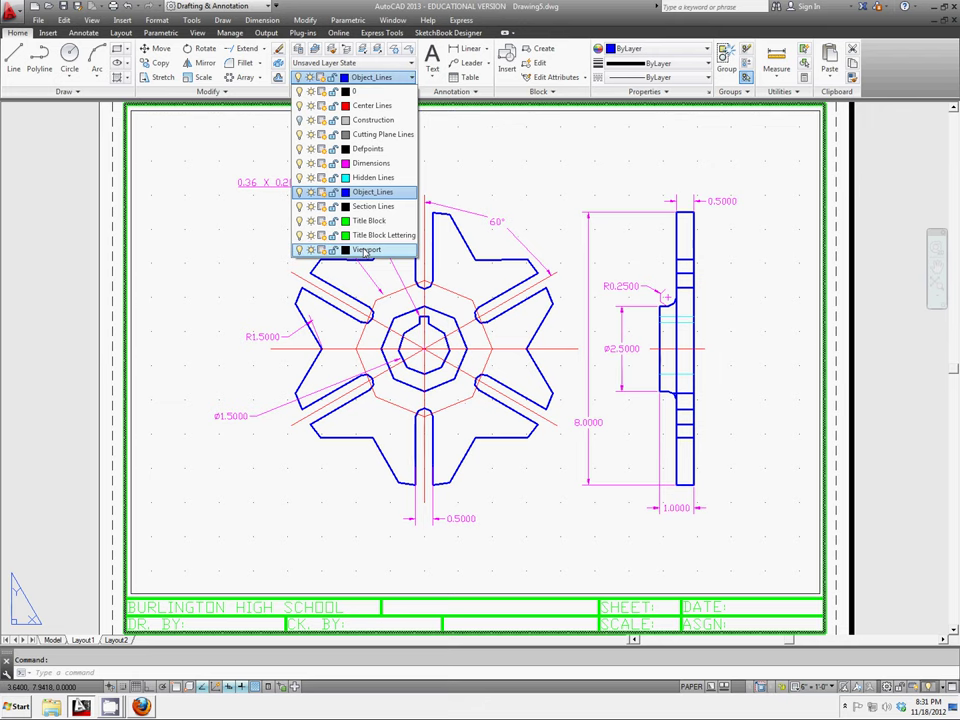
left_click(300, 250)
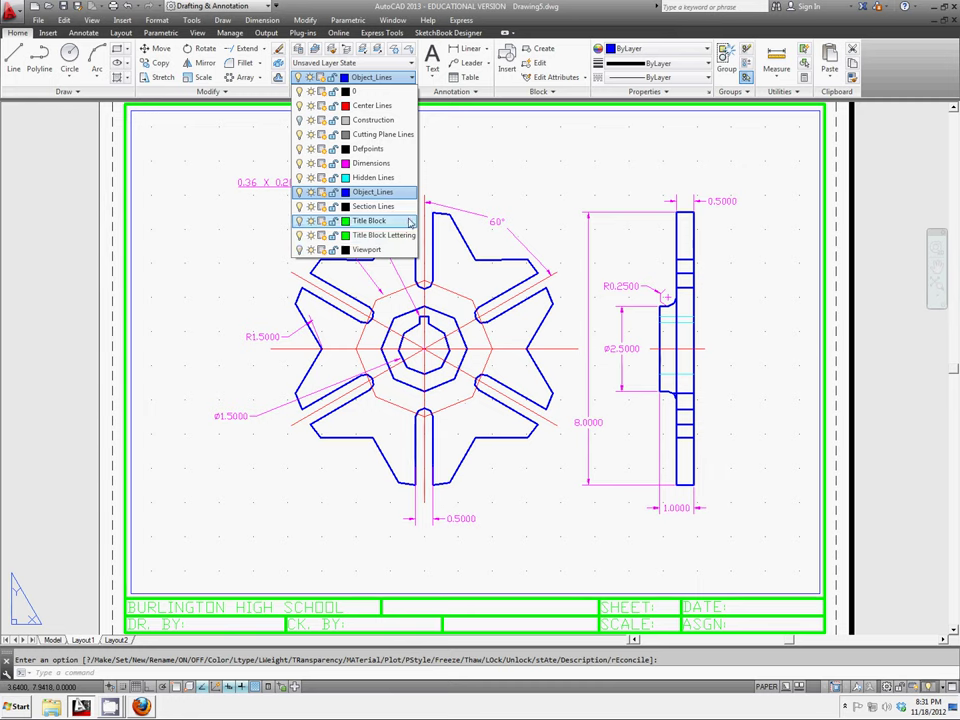
left_click(233, 255)
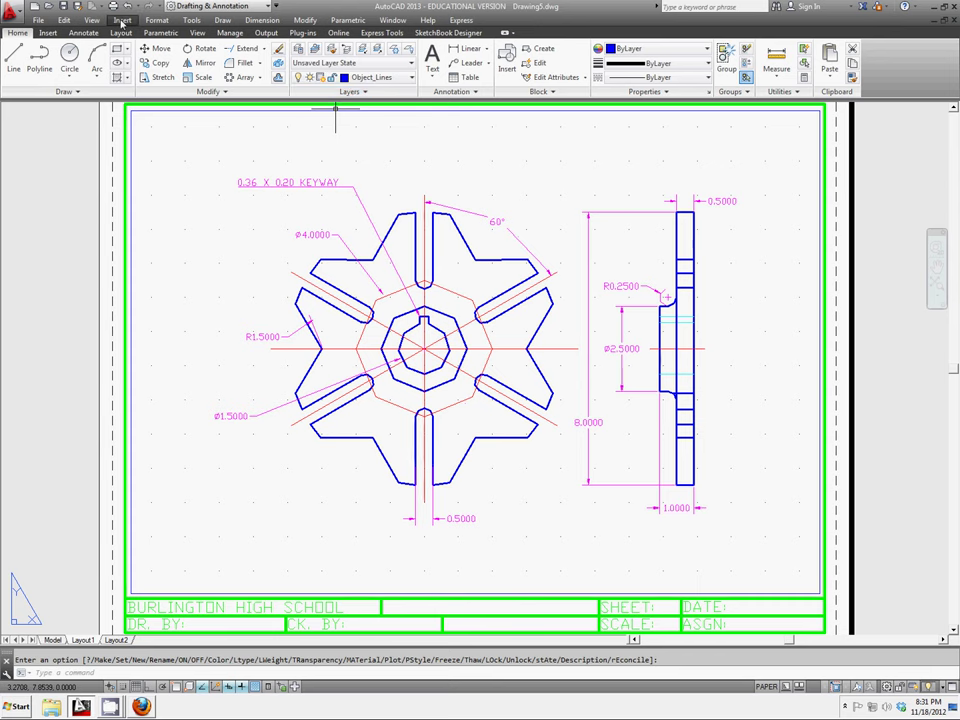
Show the AutoCAD Dimension toolbar from Tools > Toolbars and open the Dimension Style Manager
left_click(160, 20)
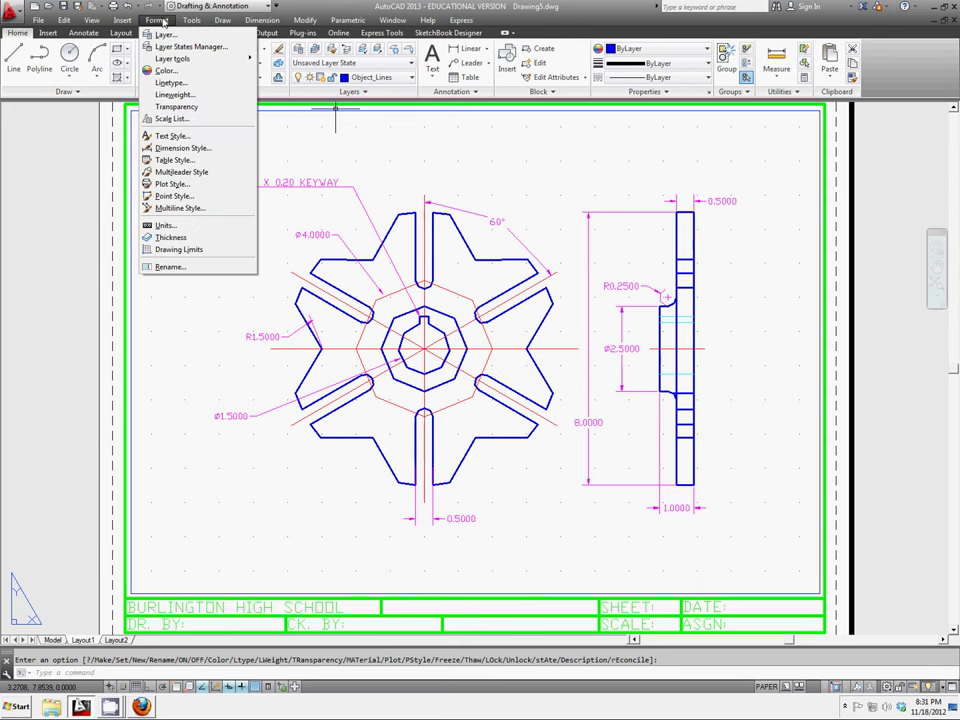
left_click(286, 148)
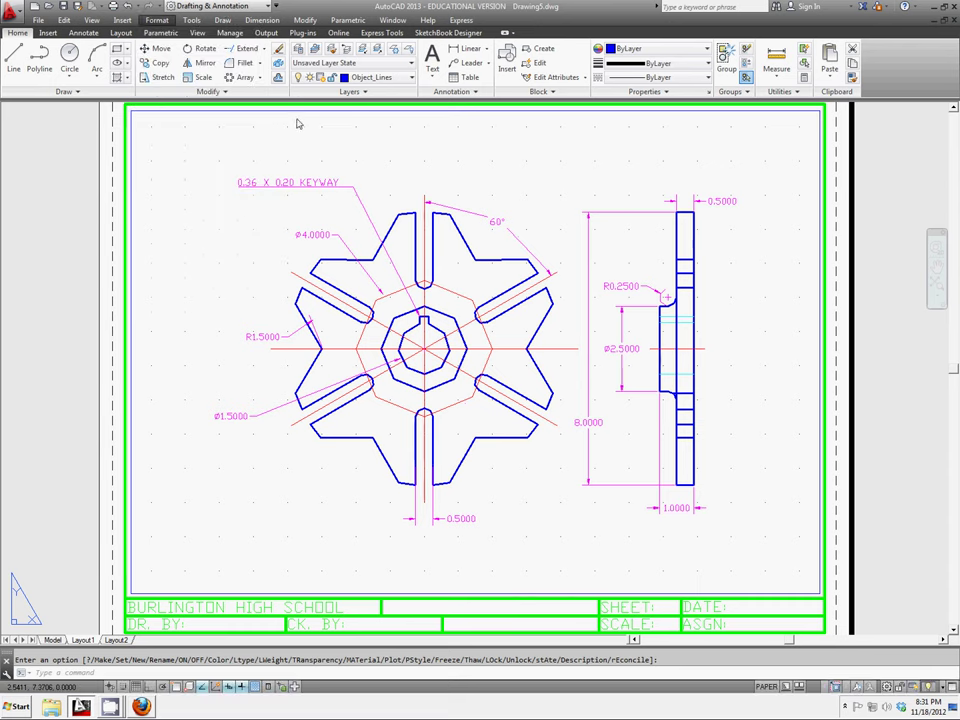
left_click(191, 20)
mouse_move(239, 44)
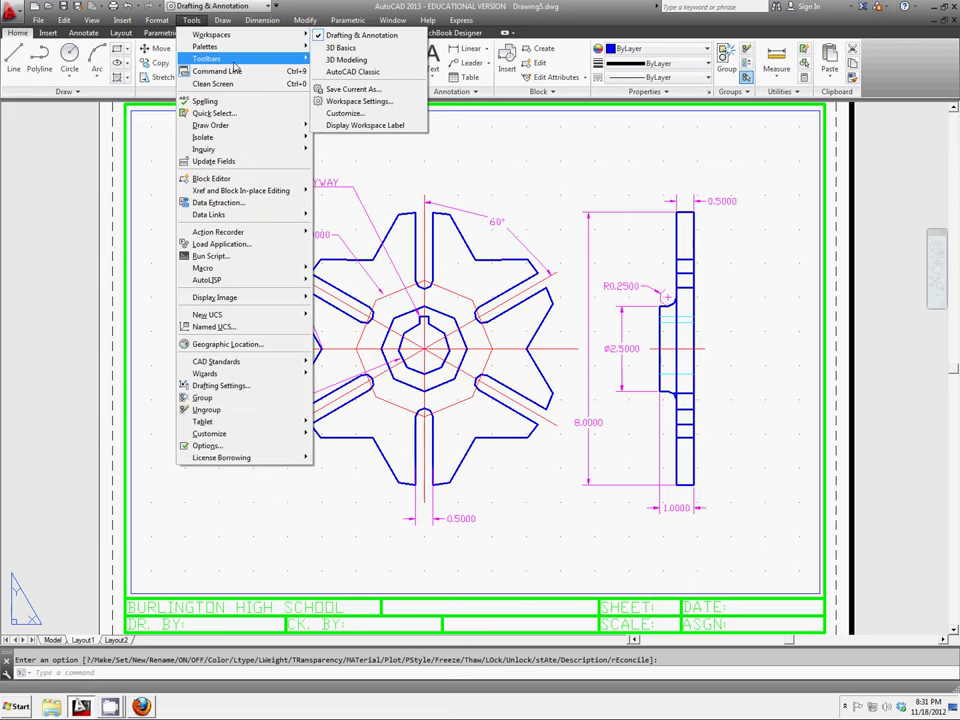
mouse_move(295, 58)
mouse_move(330, 59)
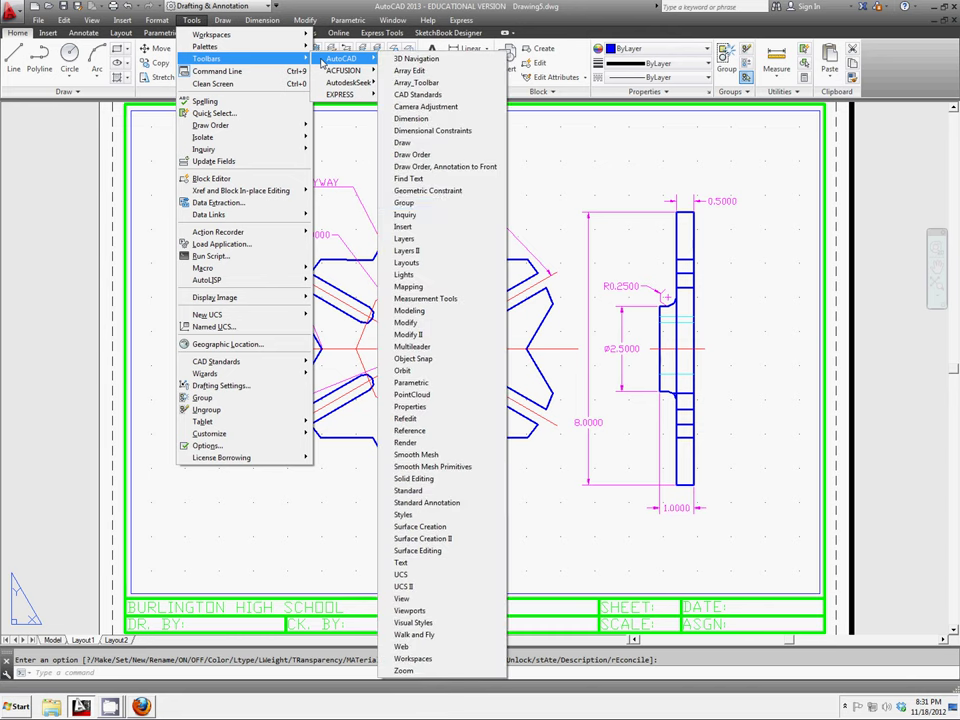
left_click(464, 122)
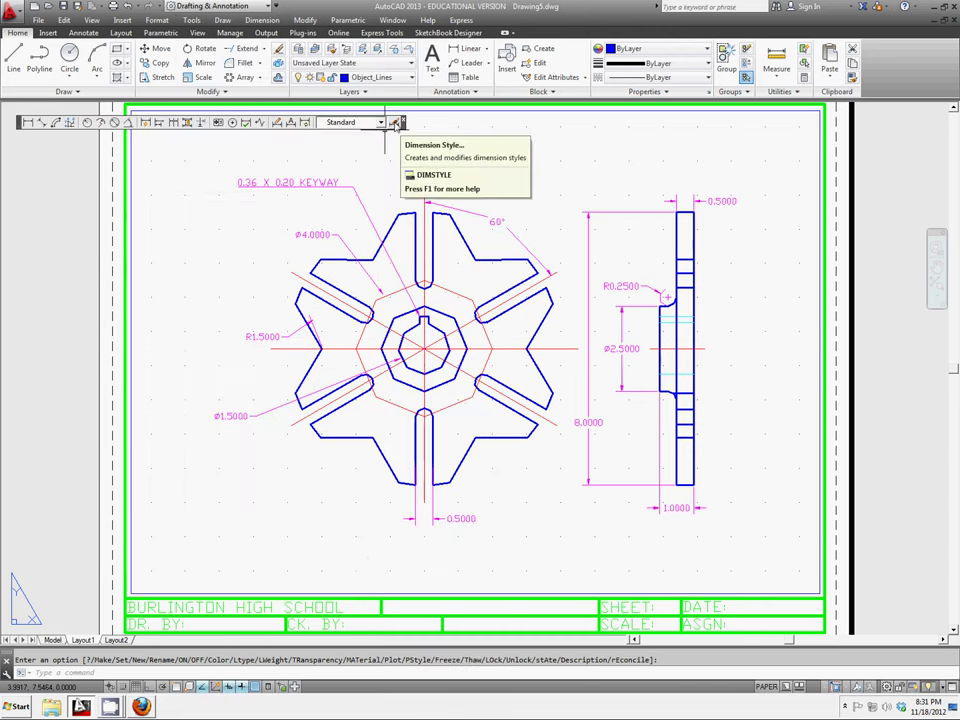
left_click(395, 122)
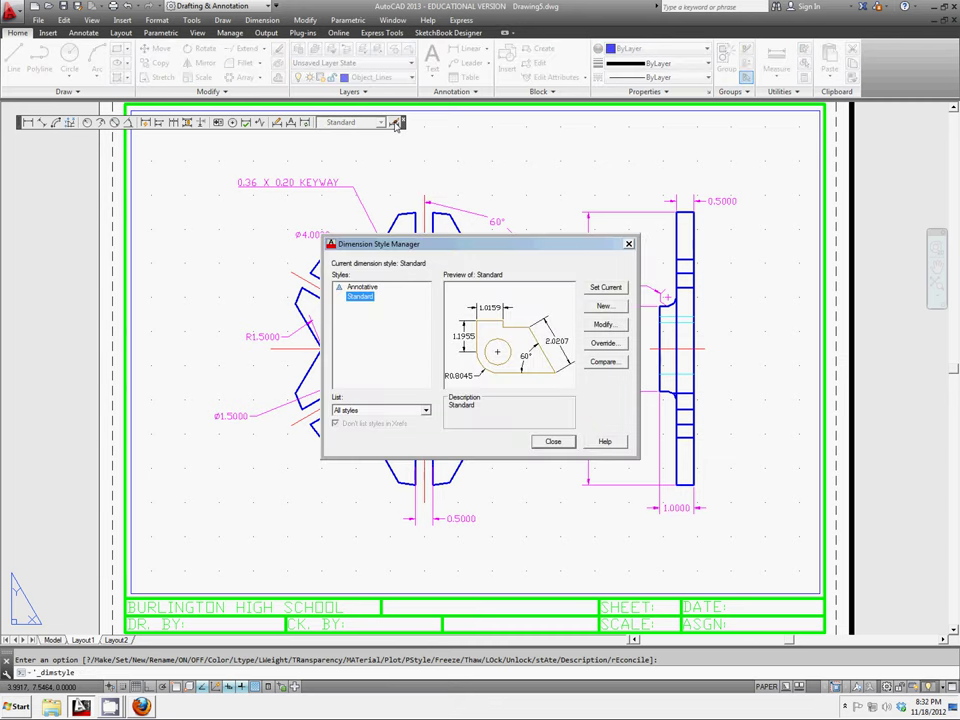
Modify the Standard style's Fit settings to 'Scale dimensions to layout'
left_click(612, 325)
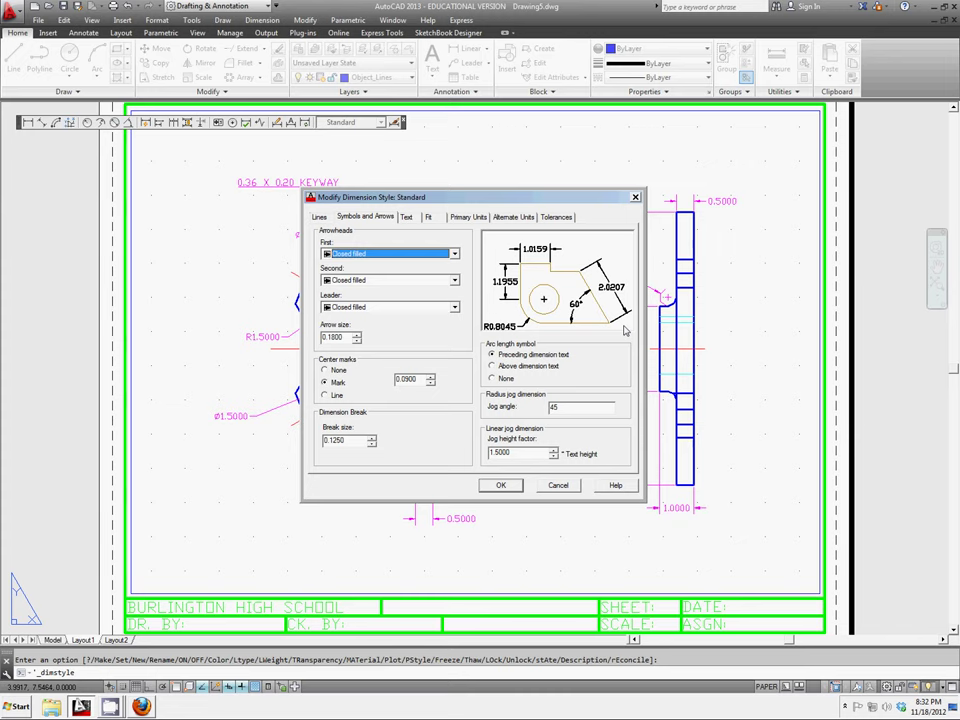
left_click(427, 217)
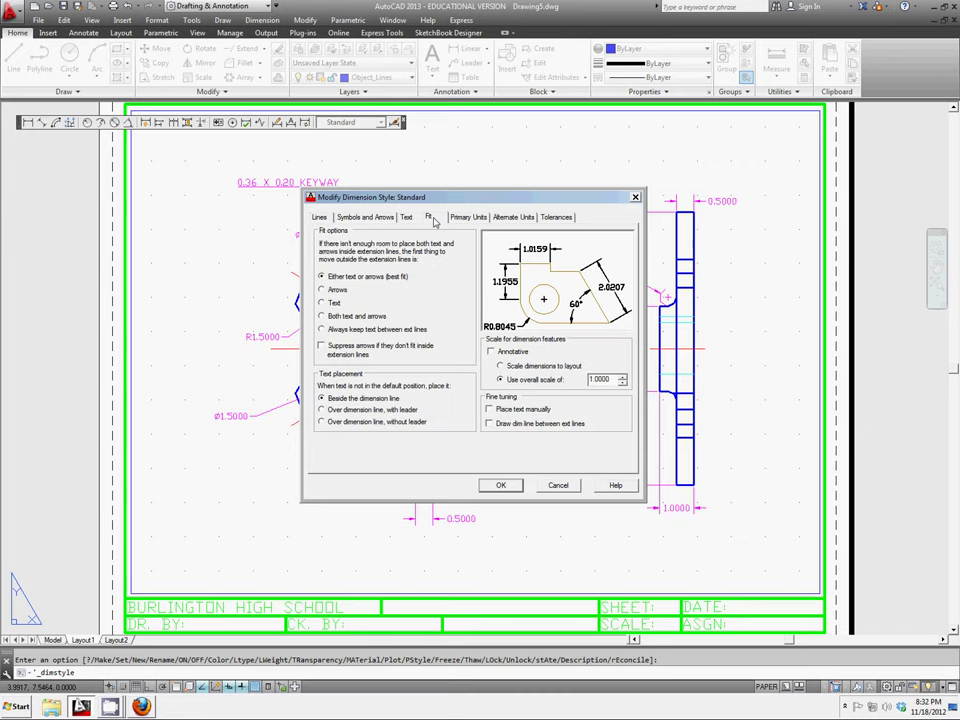
left_click(530, 368)
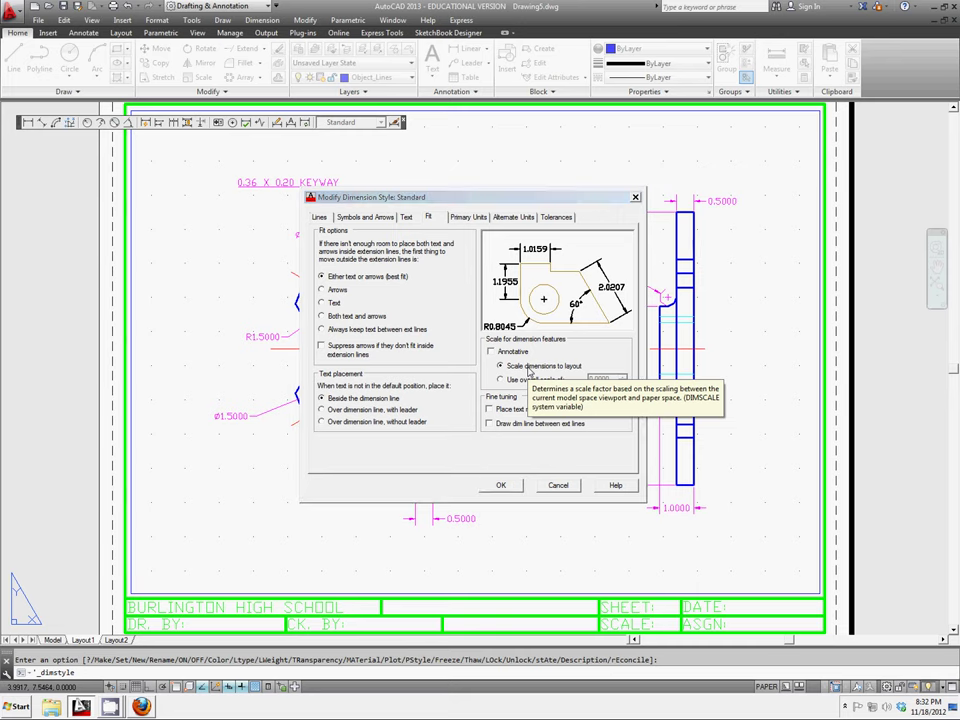
Set primary unit precision to 0.00, suppress angular leading zeros, and confirm the changes
left_click(467, 217)
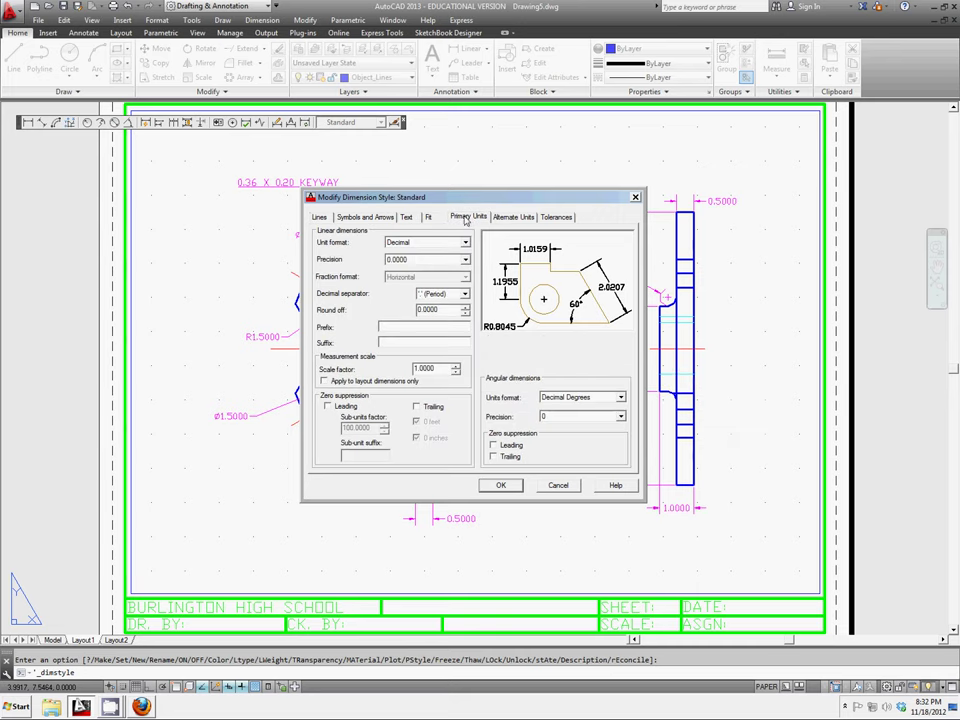
left_click(465, 260)
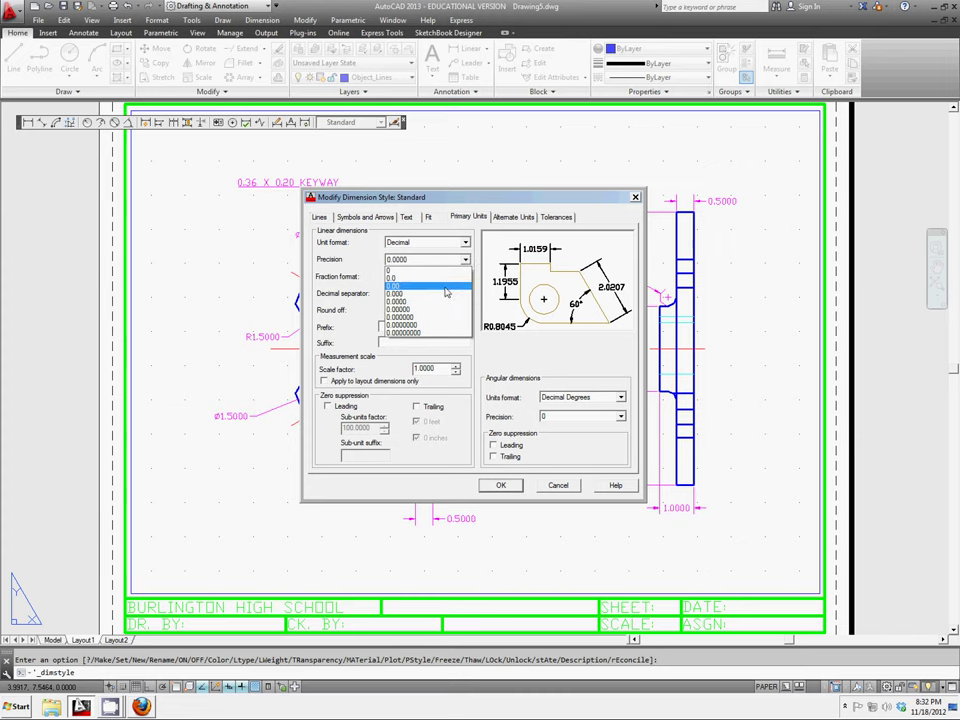
left_click(447, 287)
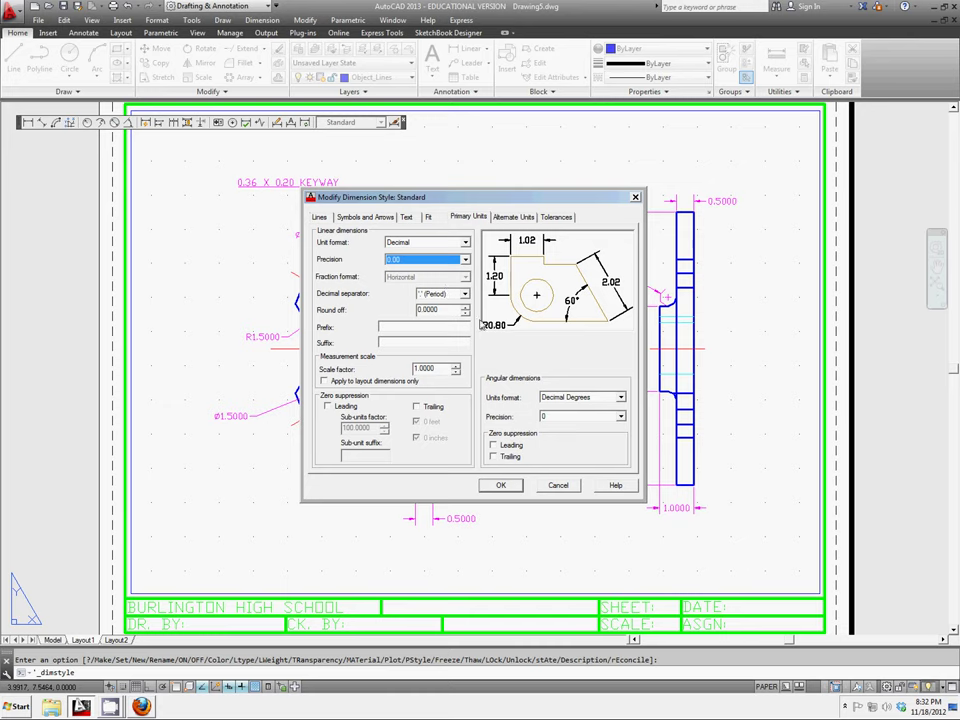
left_click(512, 445)
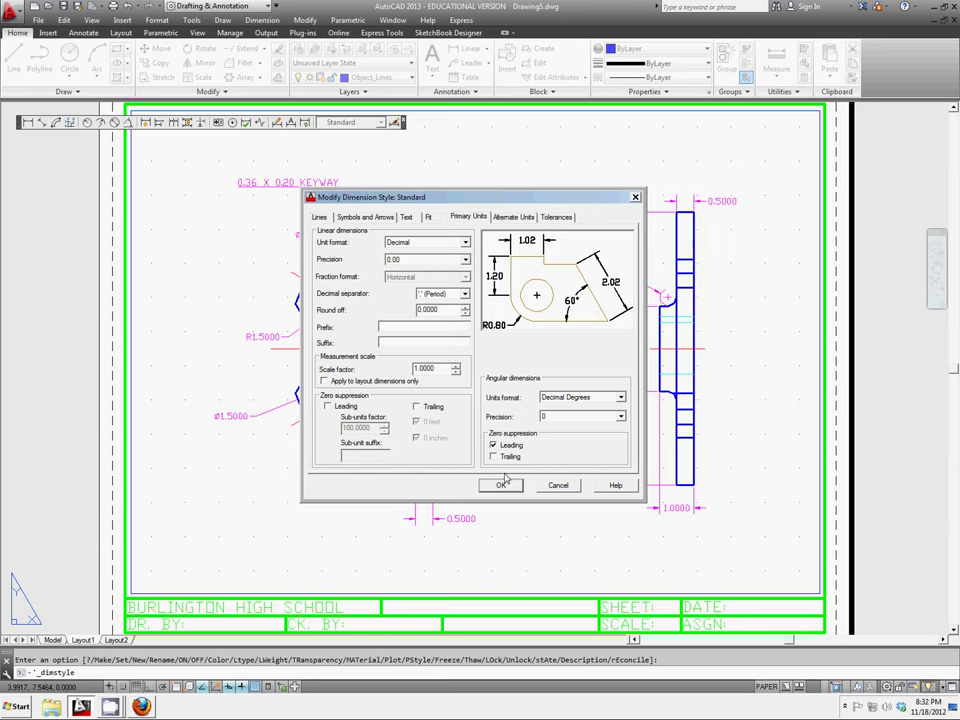
left_click(499, 485)
left_click(553, 499)
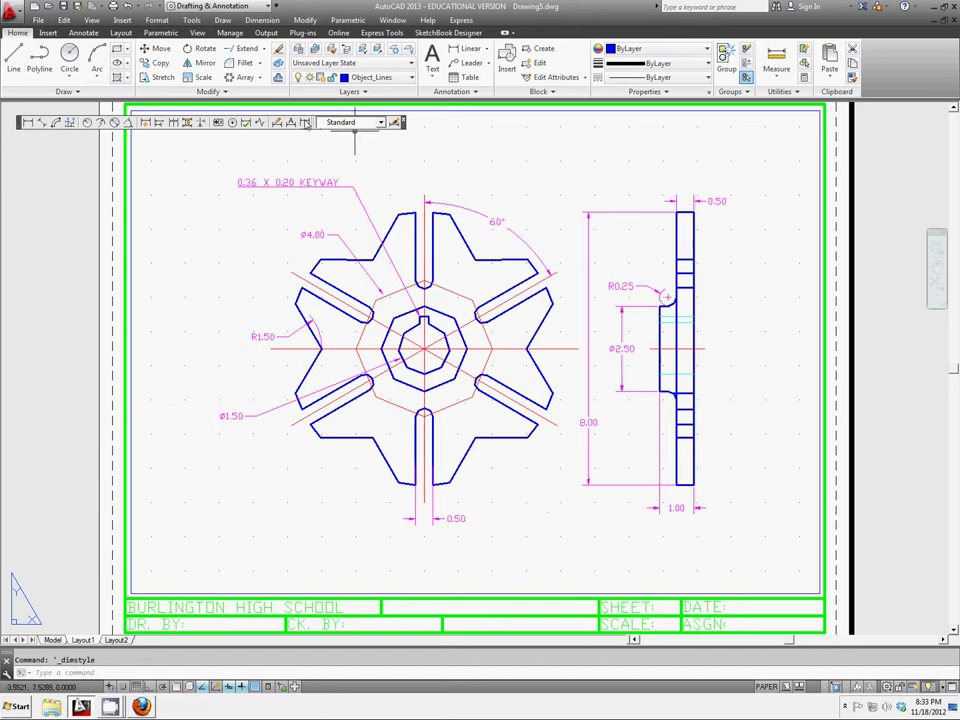
left_click(305, 123)
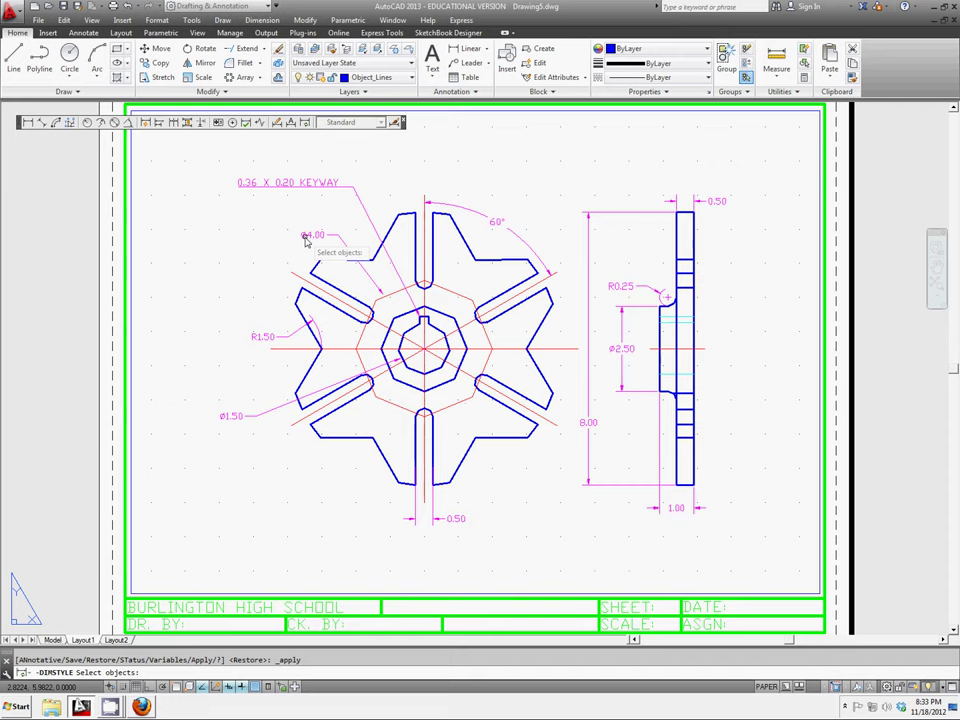
left_click(257, 341)
left_click(274, 321)
left_click(274, 318)
left_click(262, 337)
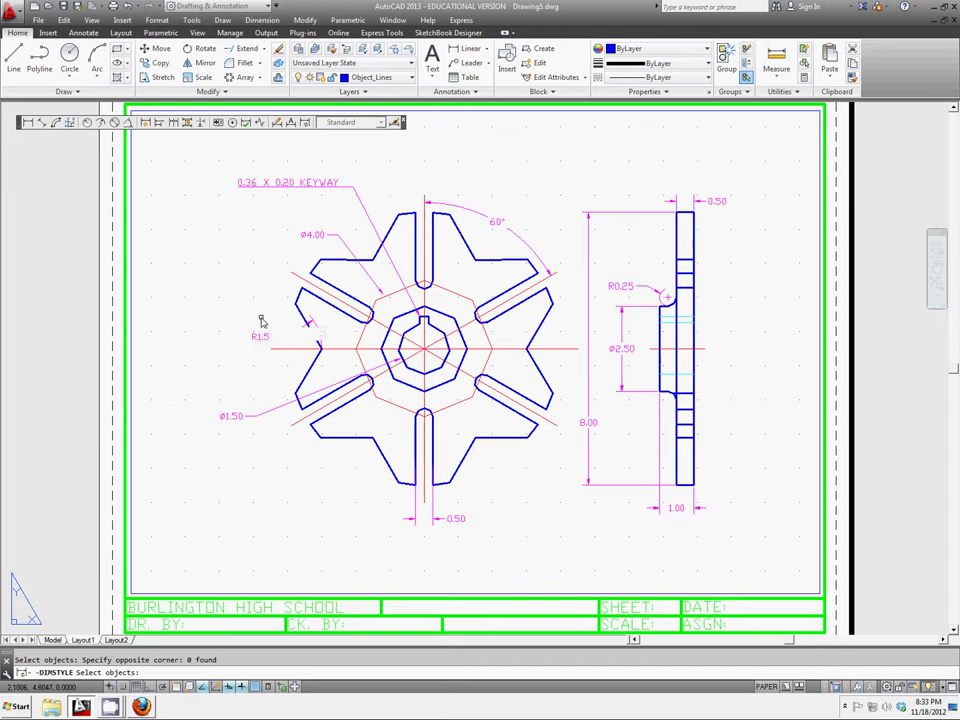
key("Escape")
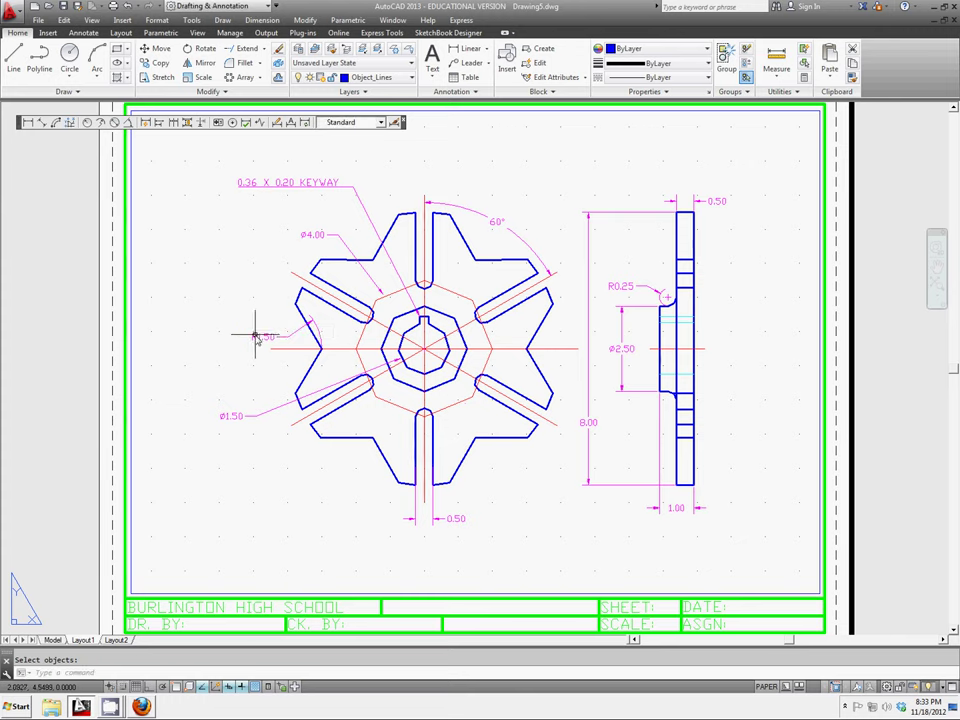
left_click(258, 333)
left_click(260, 333)
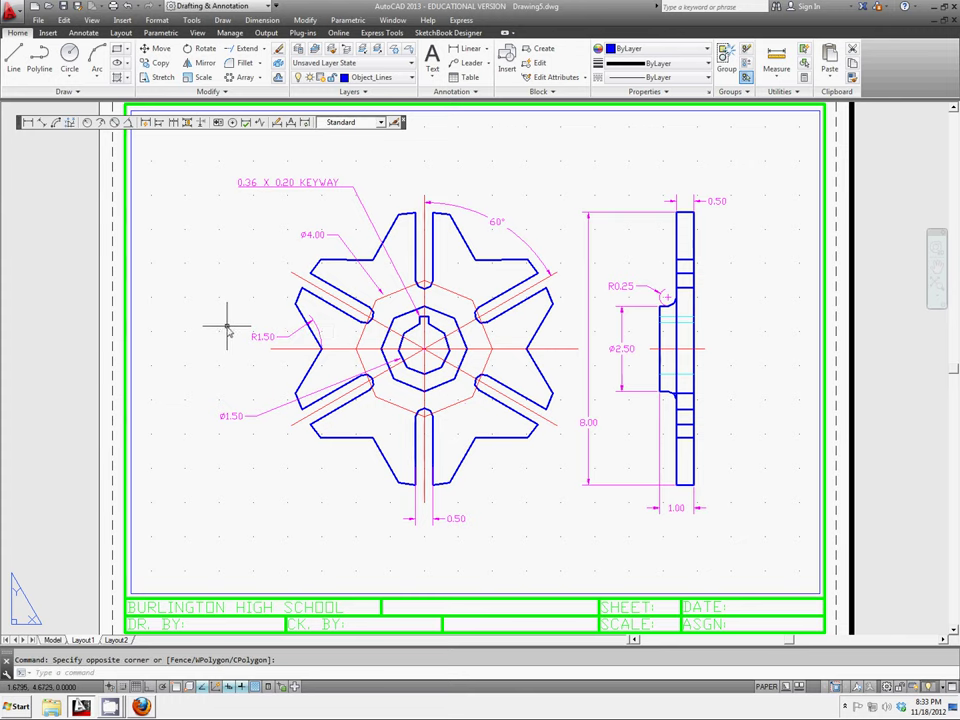
key("Escape")
left_click(261, 332)
key("Escape")
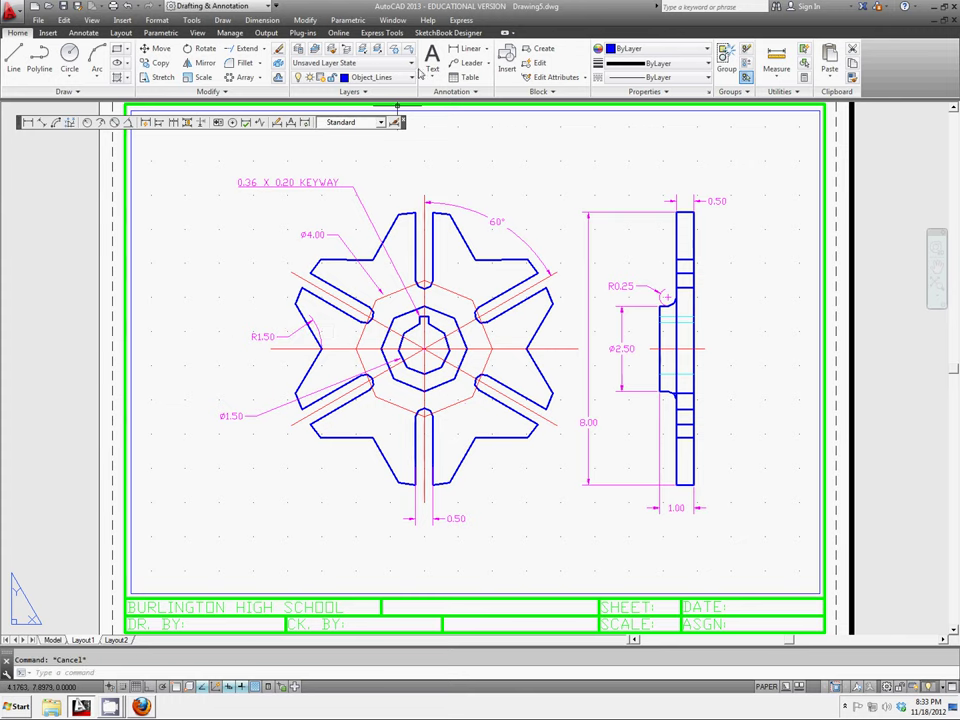
left_click(410, 78)
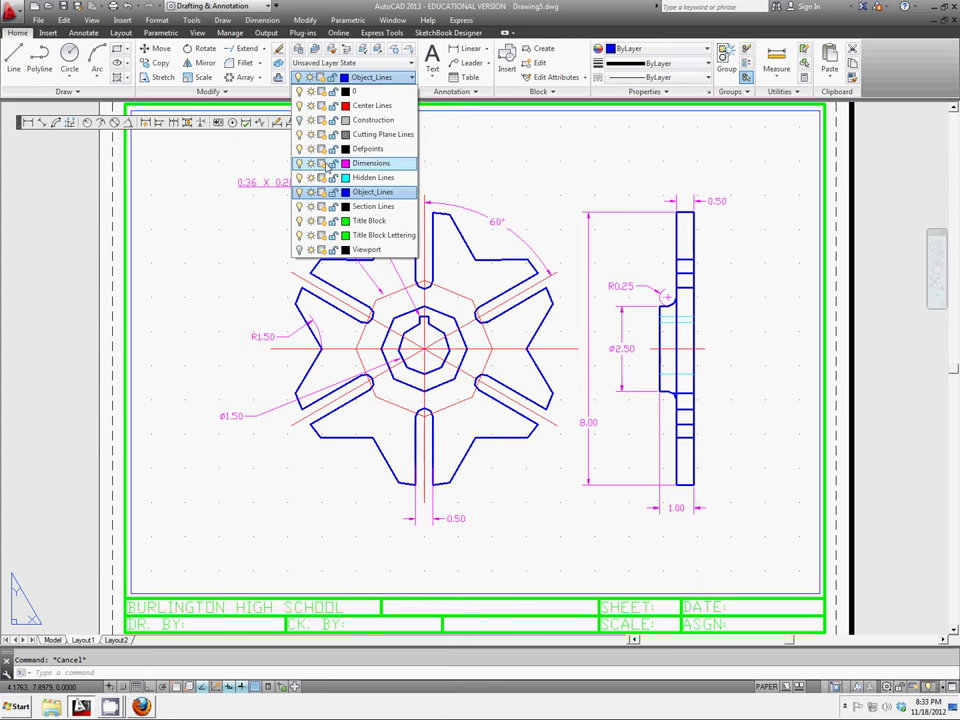
left_click(321, 163)
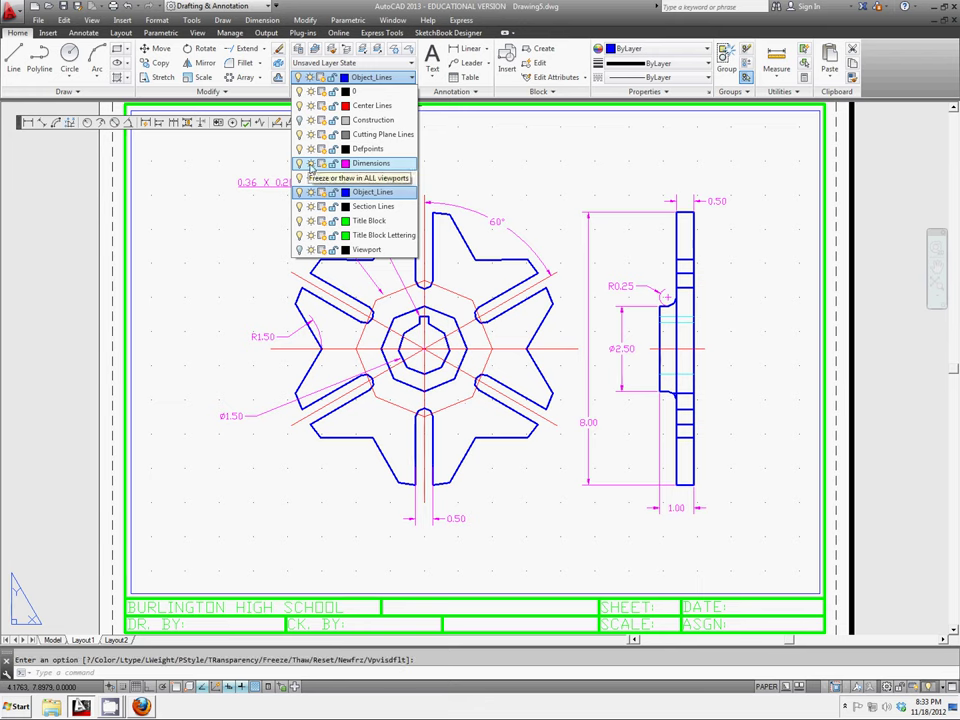
left_click(443, 152)
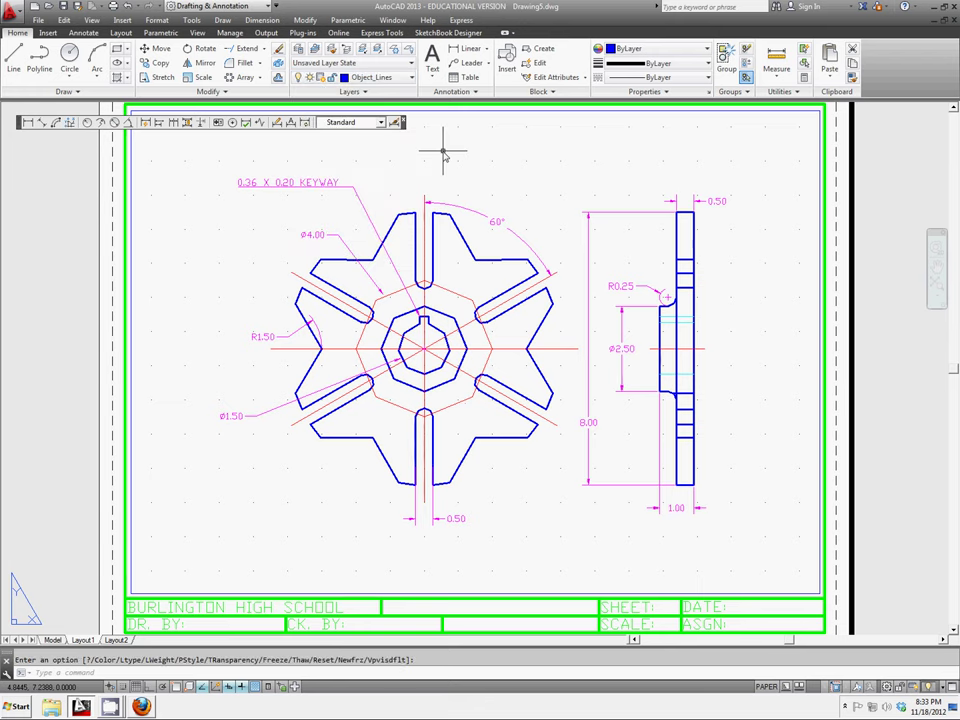